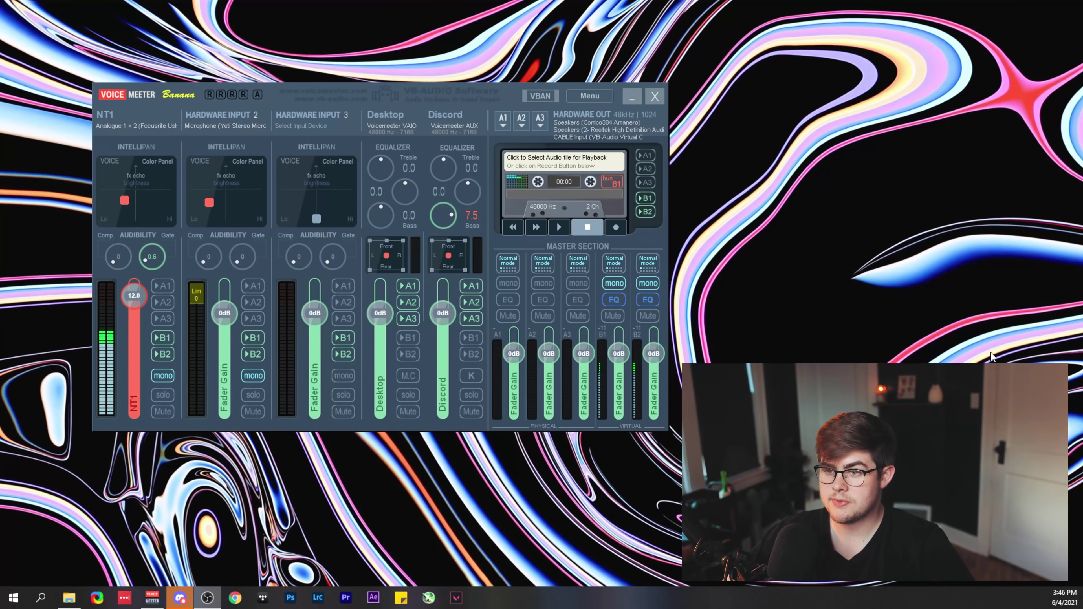
Open Voicemeeter's System Settings / Options, showing 48000 Hz and WDM buffering 160, and move it left.
click(589, 95)
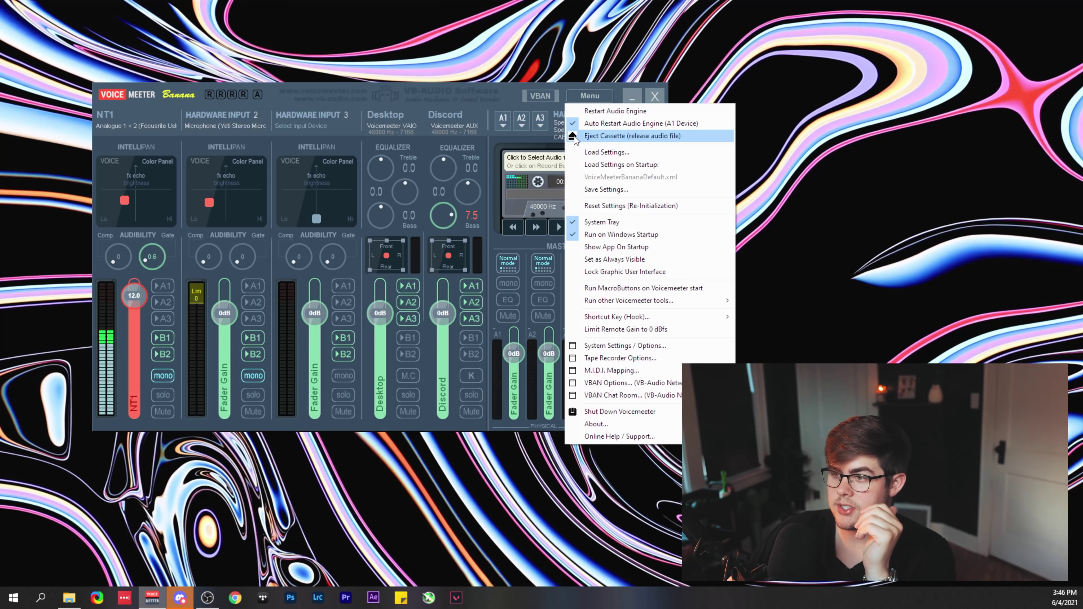
click(632, 345)
drag(870, 87, 636, 88)
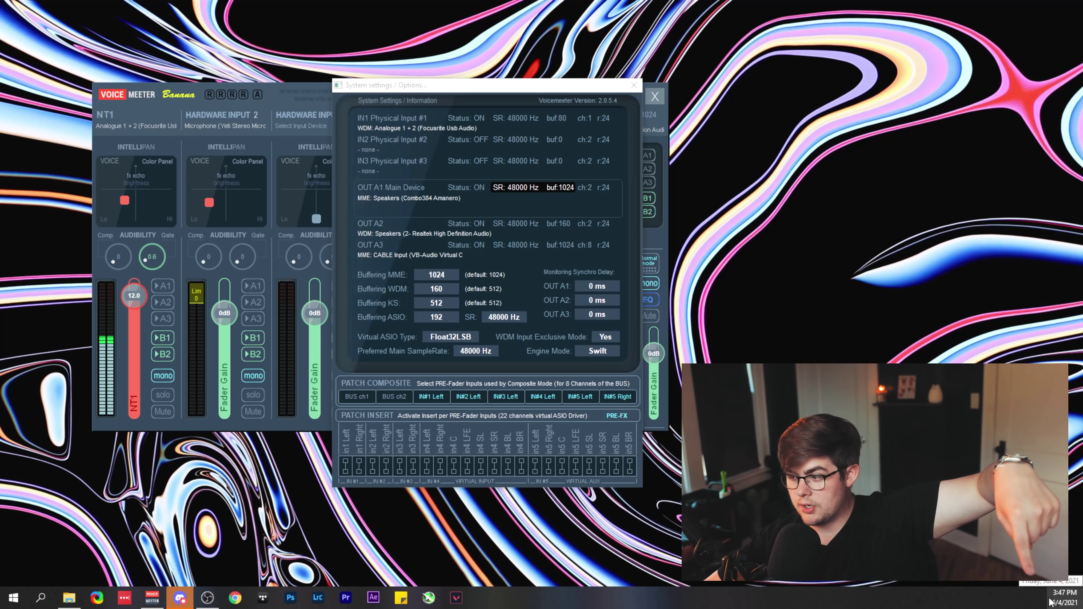
mouse_move(1040, 604)
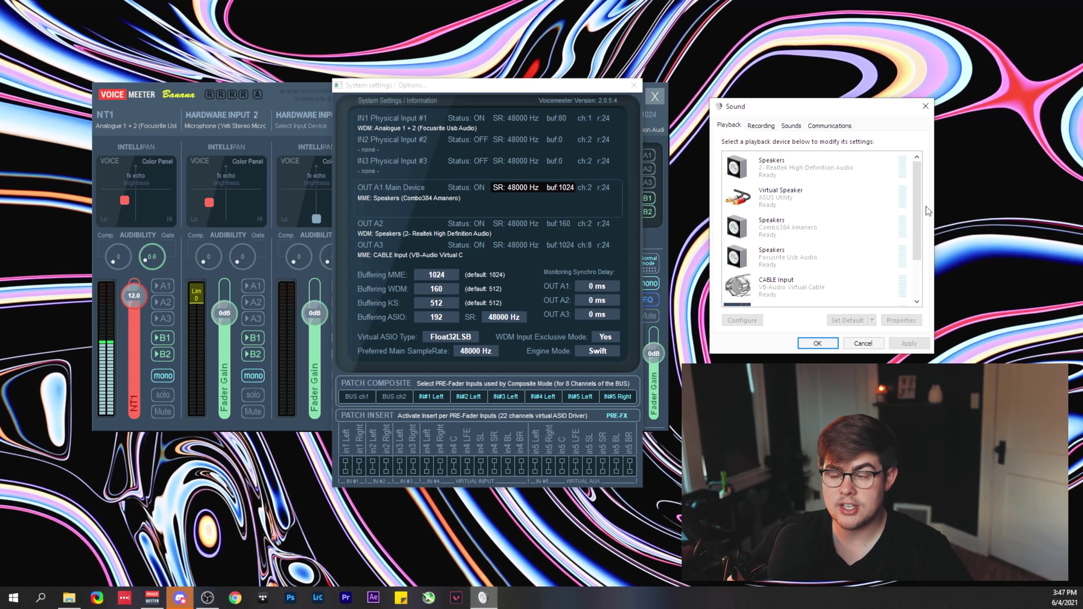
Set the Realtek speakers' default format to 16 bit, 48000 Hz (DVD Quality) and confirm with OK.
right_click(808, 172)
click(845, 274)
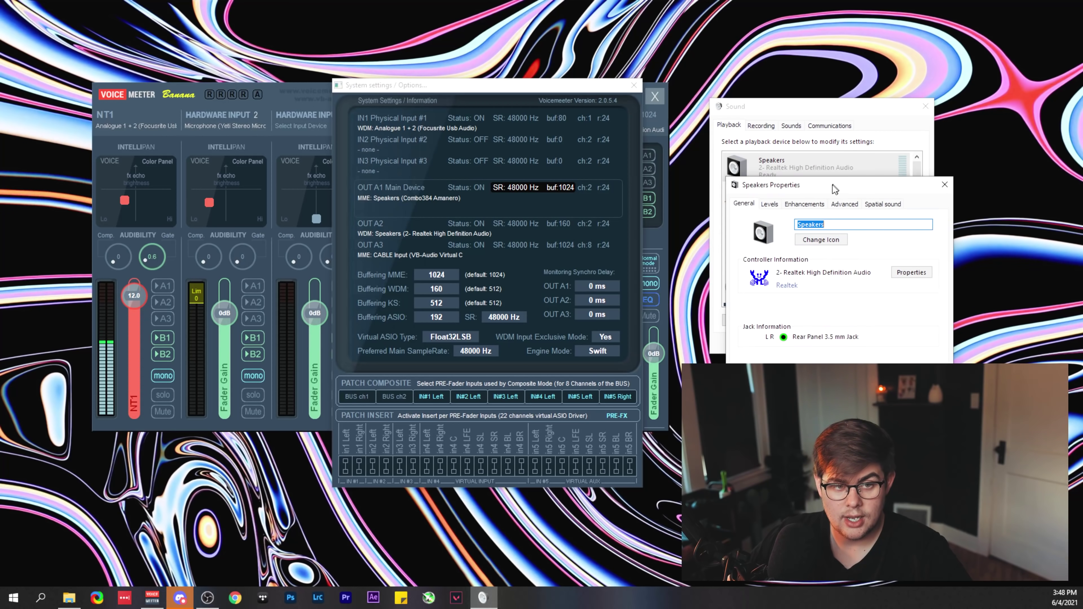
drag(831, 149, 589, 119)
click(605, 137)
click(572, 192)
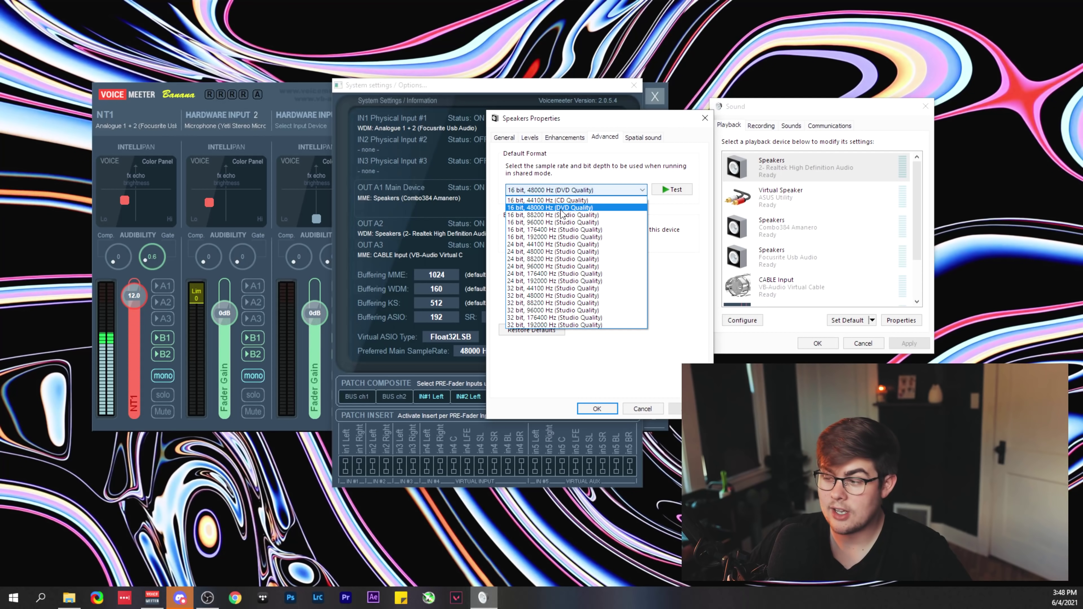
click(561, 209)
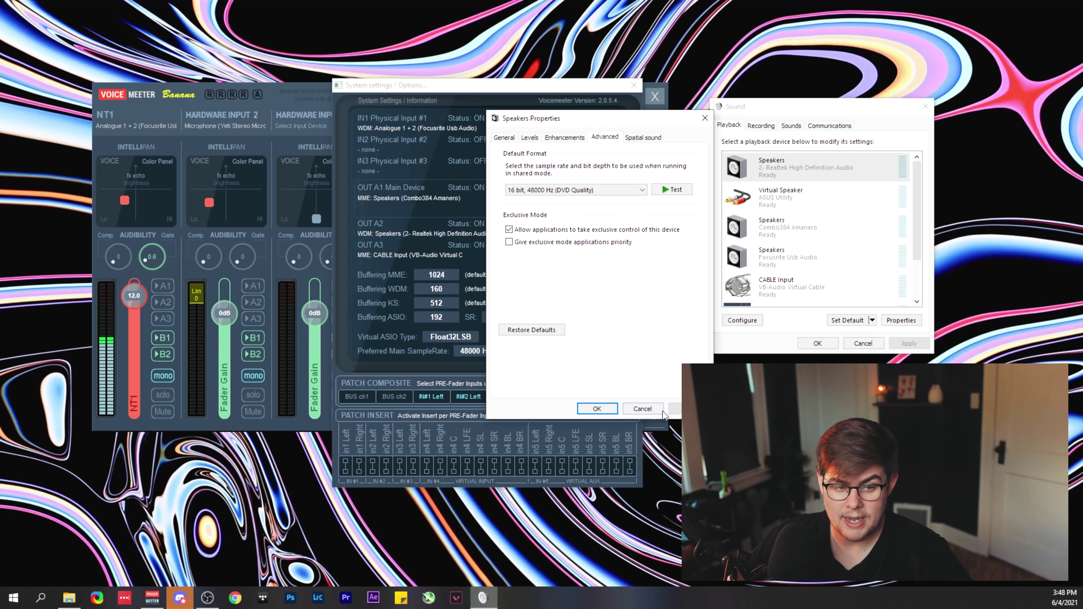
drag(631, 118, 490, 110)
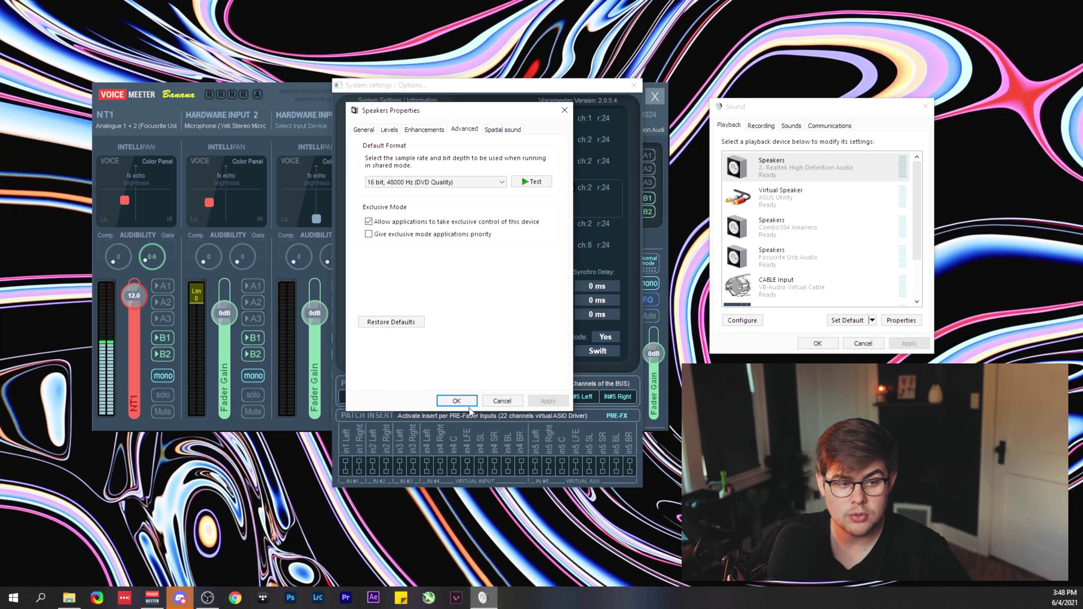
click(457, 400)
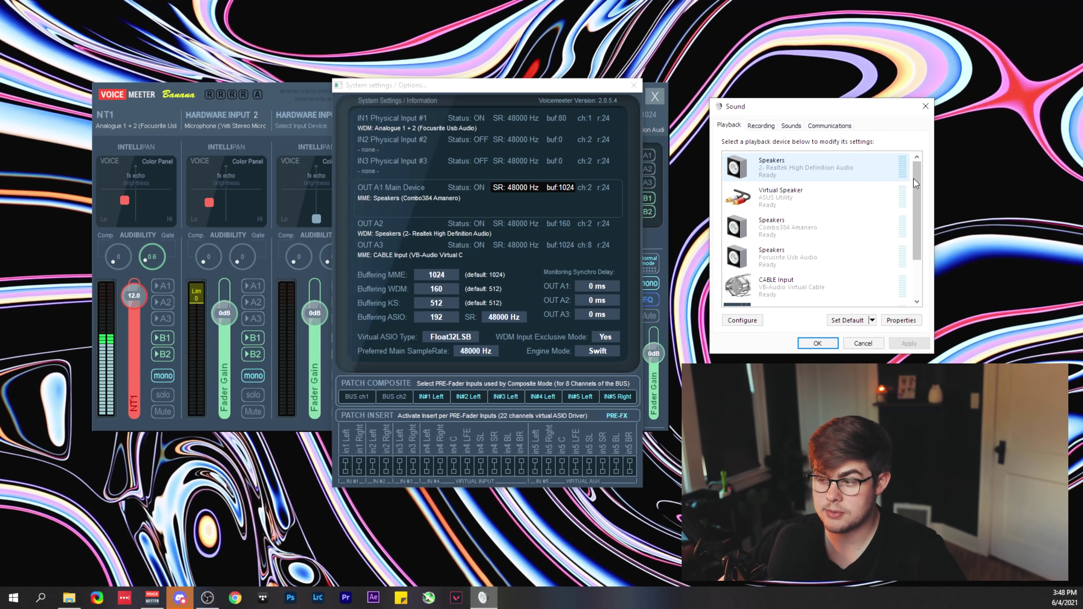
Check the recording devices list, then keep Voicemeeter's WDM buffering at 160 samples.
click(760, 126)
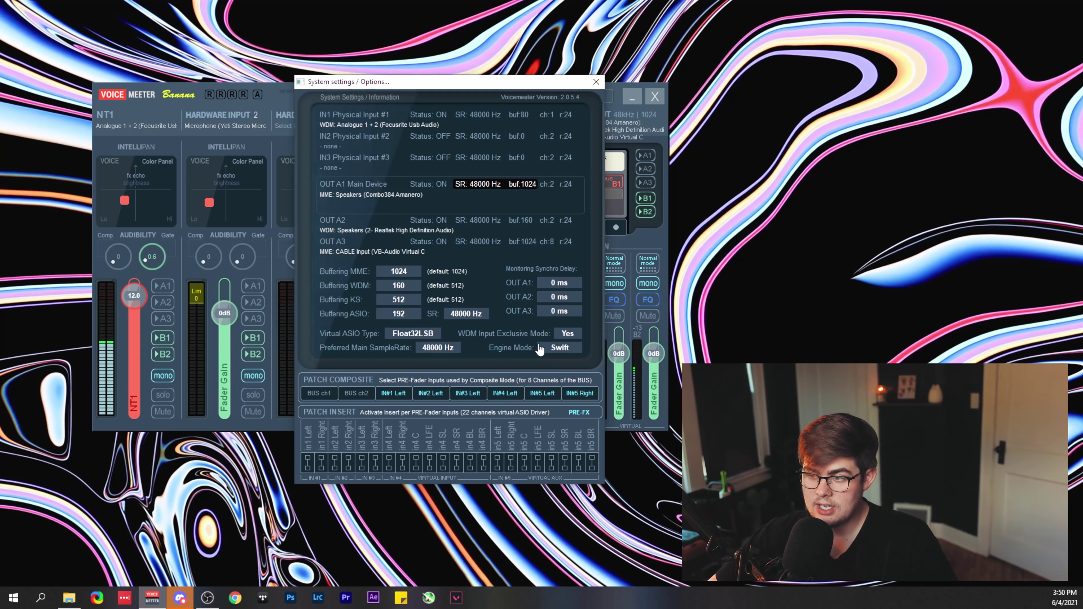
click(400, 287)
click(638, 348)
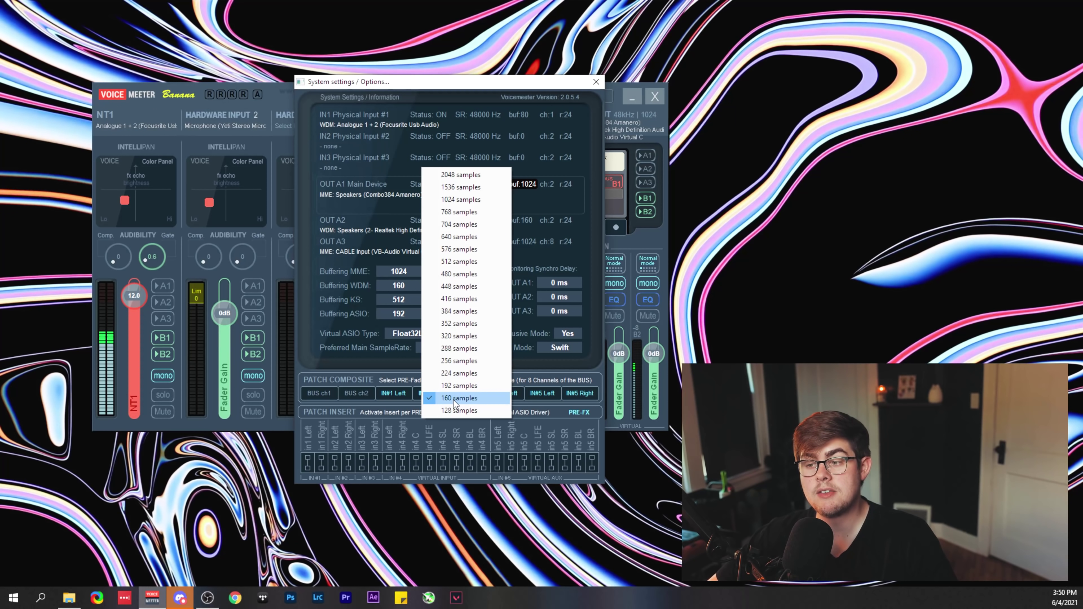
click(465, 126)
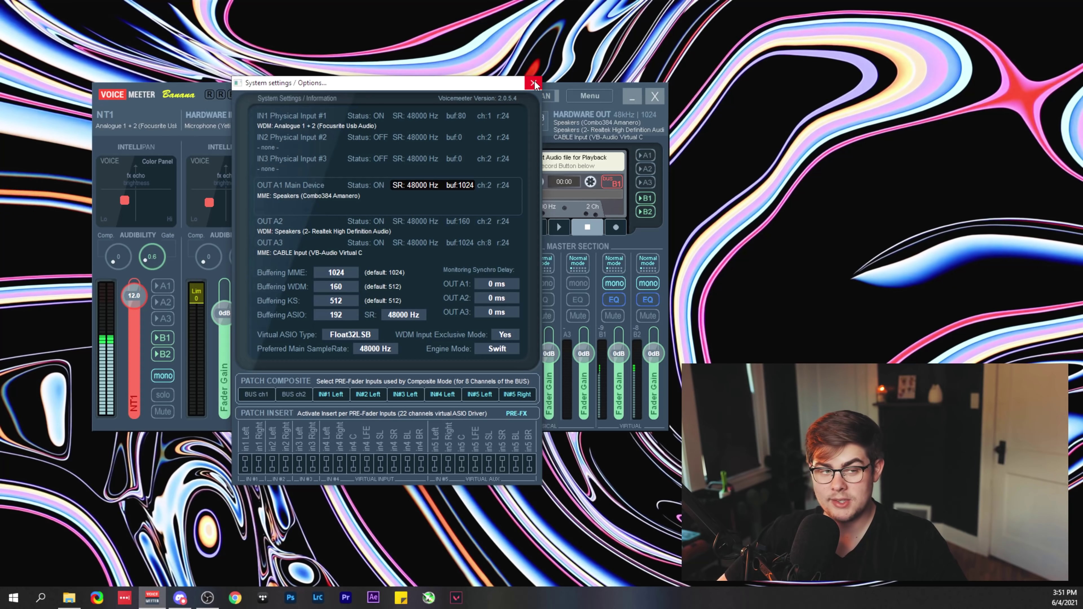
Close the System Settings / Options window to return to the Voicemeeter mixer.
click(533, 82)
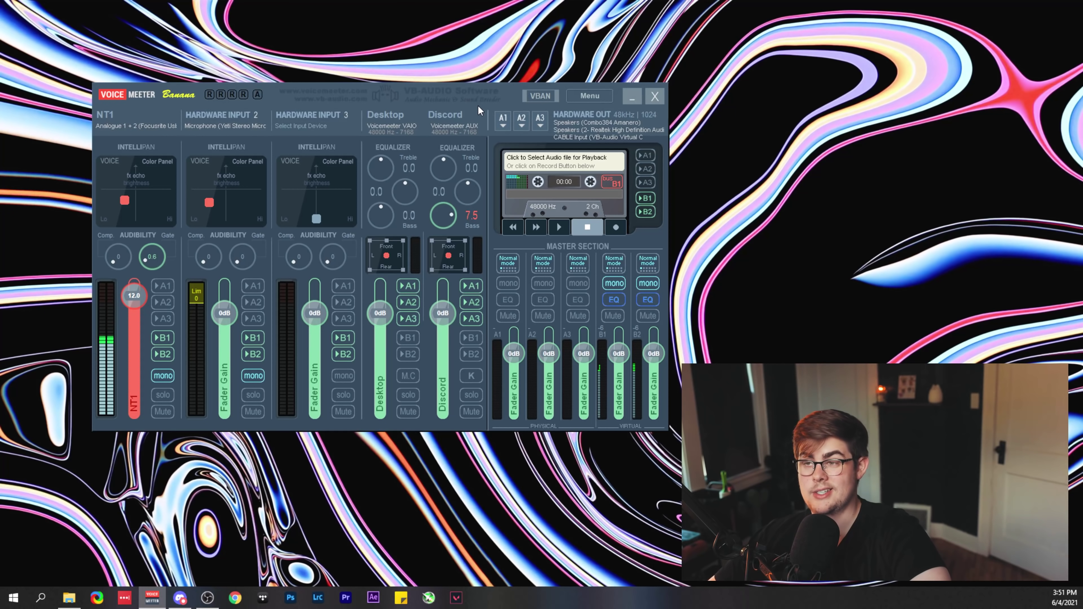
click(498, 128)
click(523, 126)
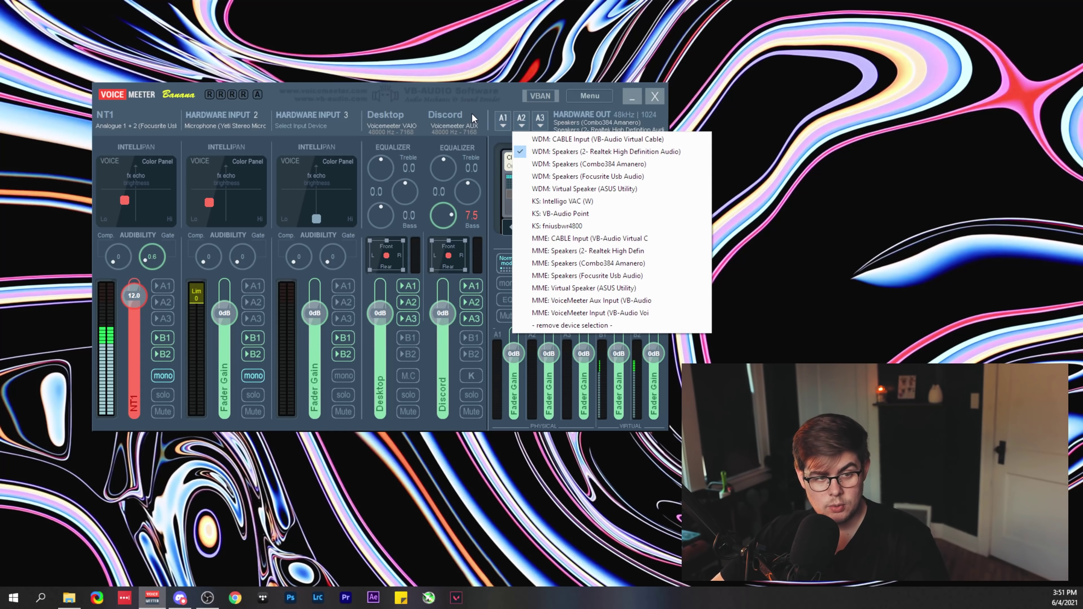
click(503, 120)
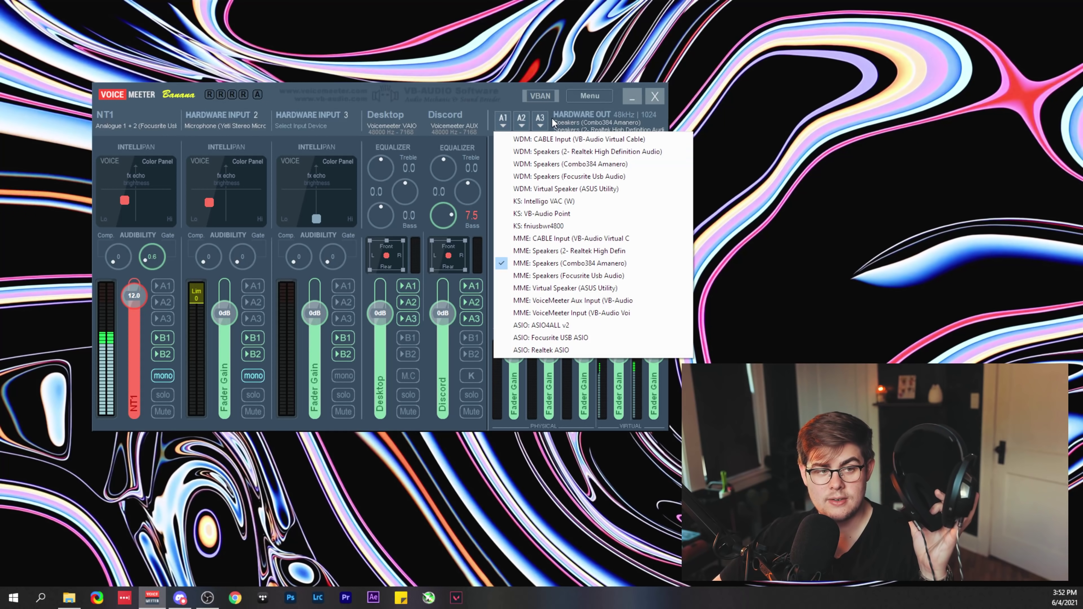
click(521, 120)
click(521, 120)
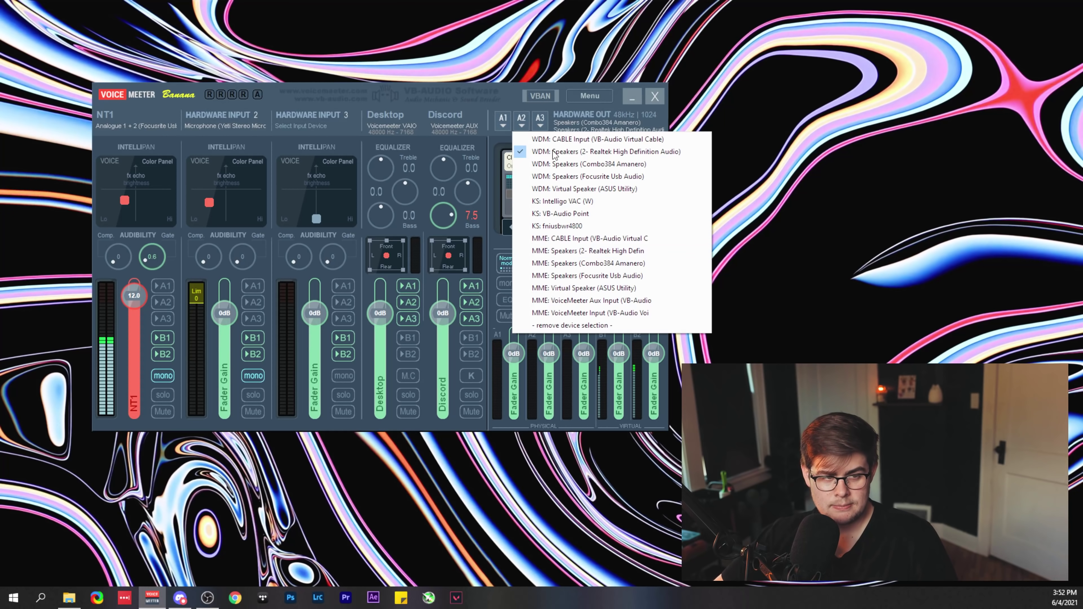
click(538, 118)
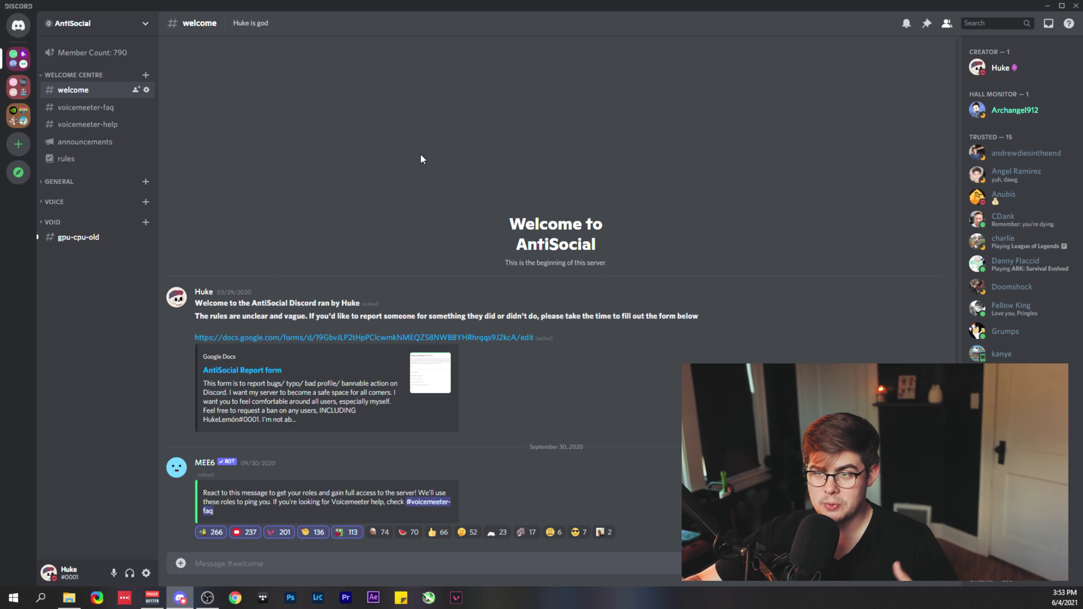
Open Discord's User Settings from the gear icon.
click(146, 573)
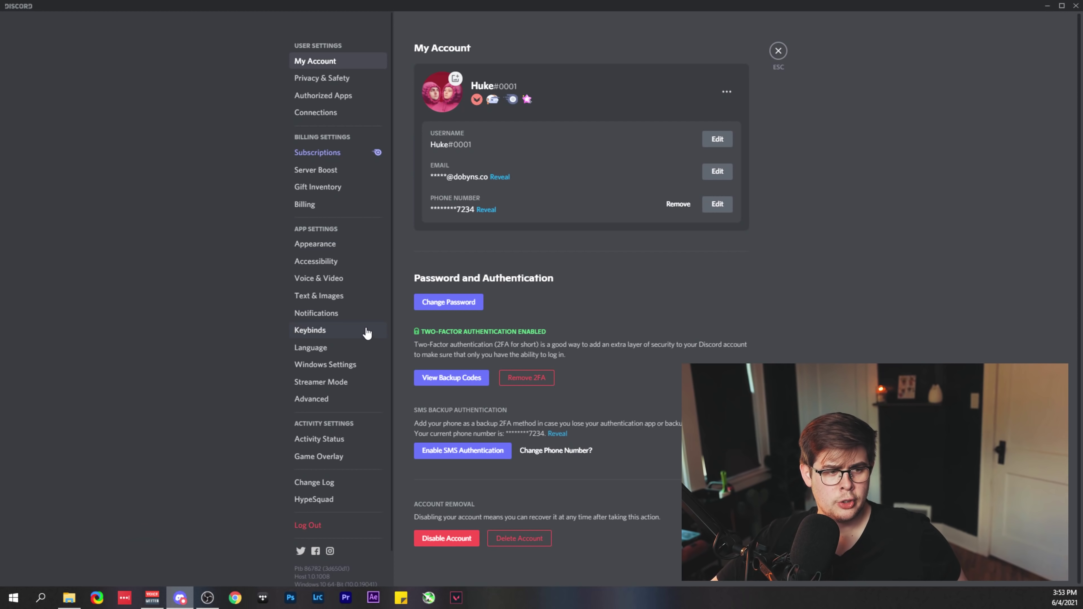
click(325, 277)
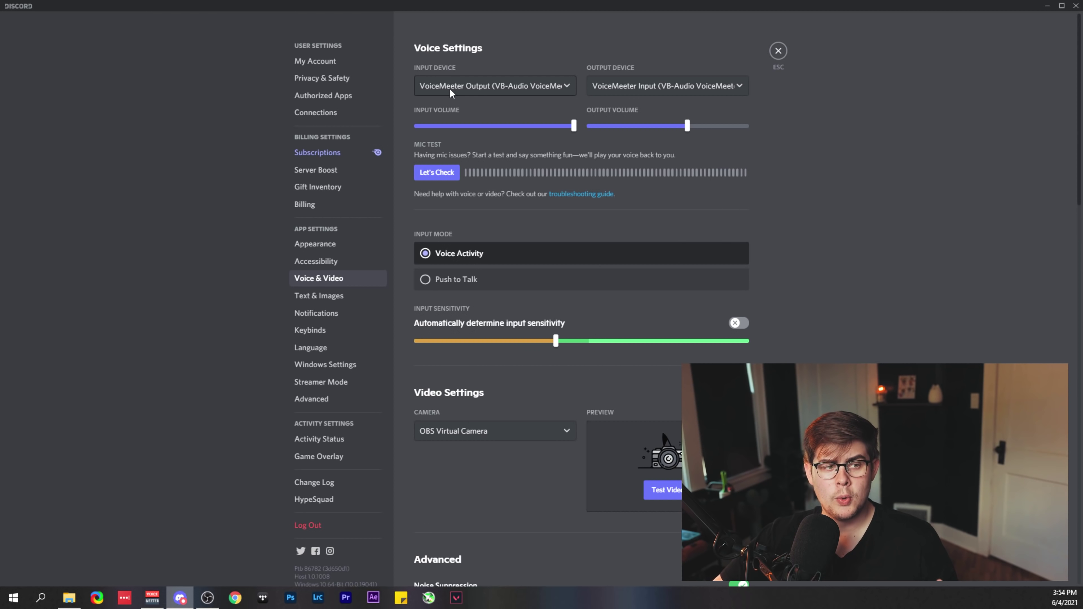
click(549, 85)
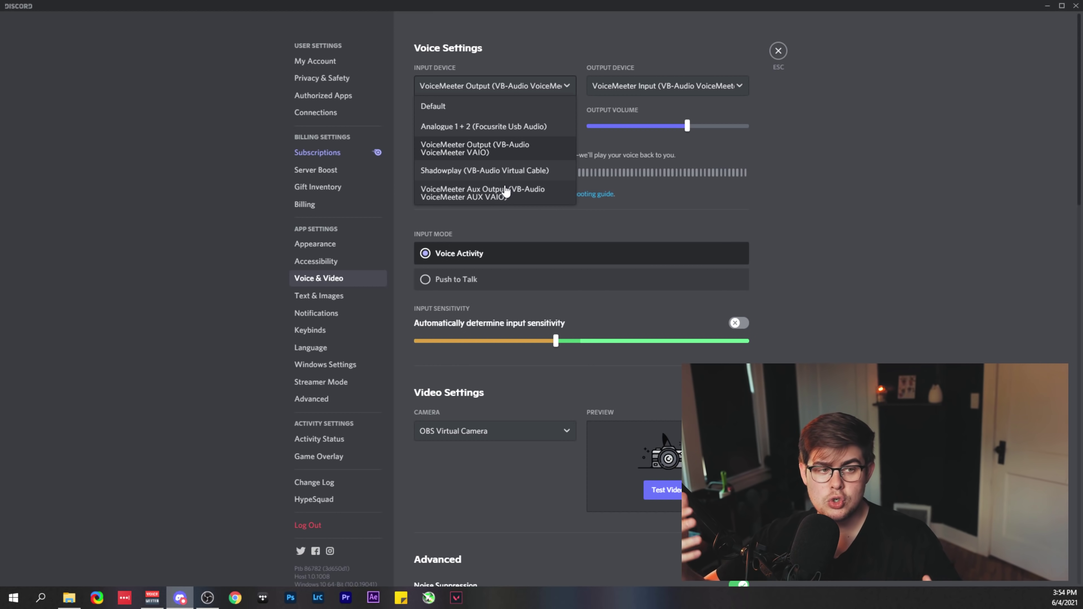
click(905, 162)
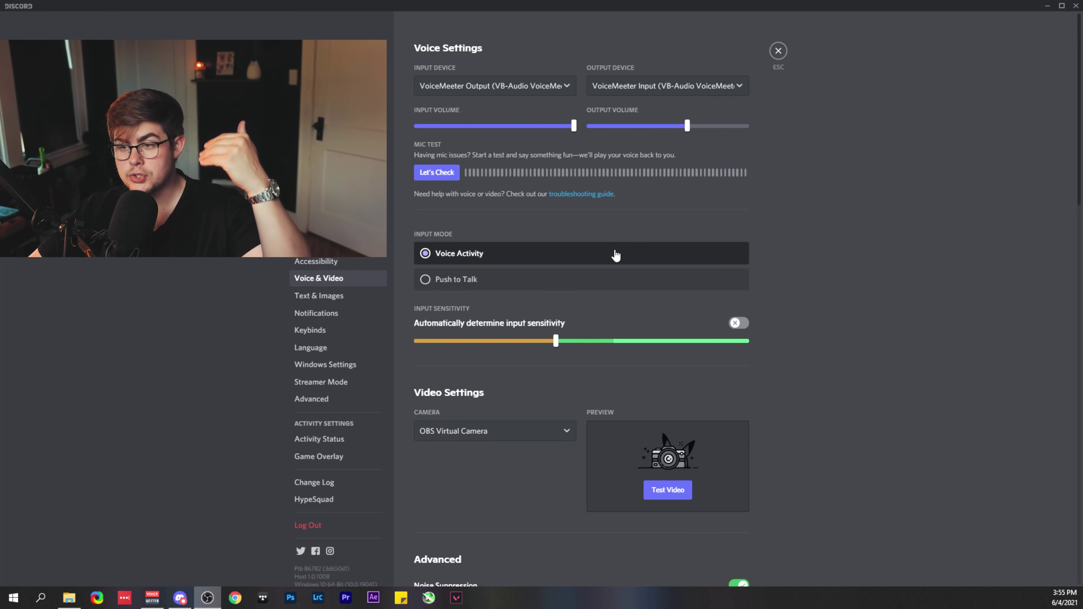
Scroll through Discord's Voice & Video settings down to the bottom.
scroll(631, 247, down, 4)
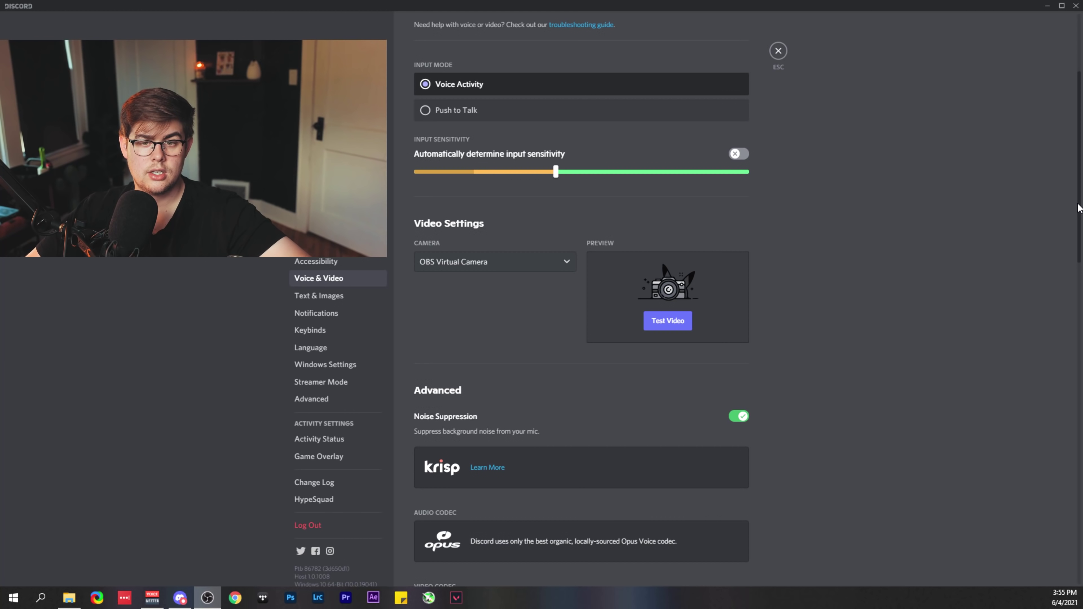
scroll(1079, 208, up, 4)
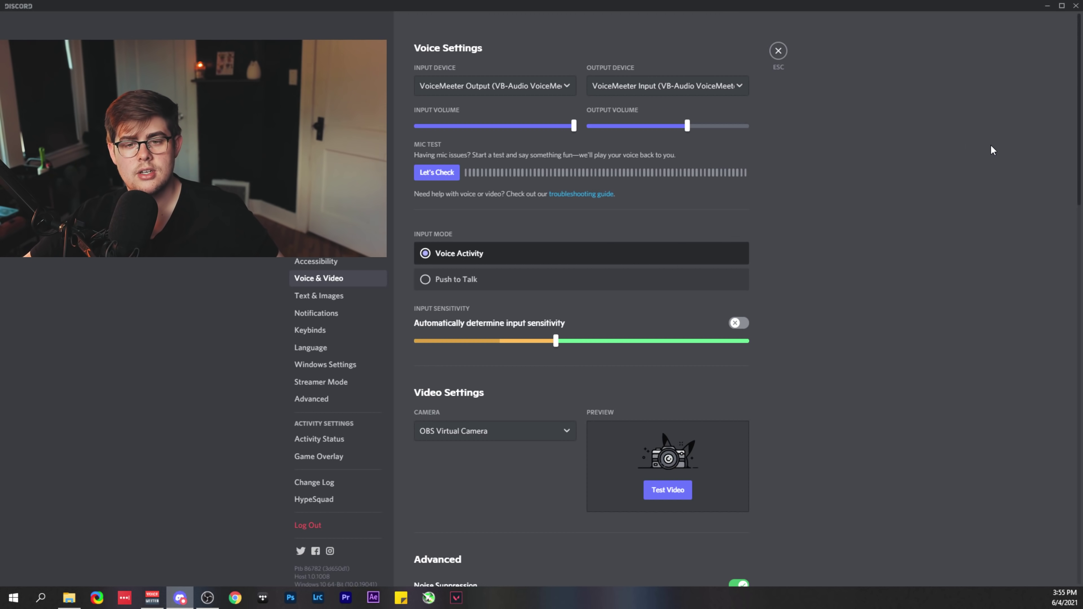
scroll(1041, 213, down, 10)
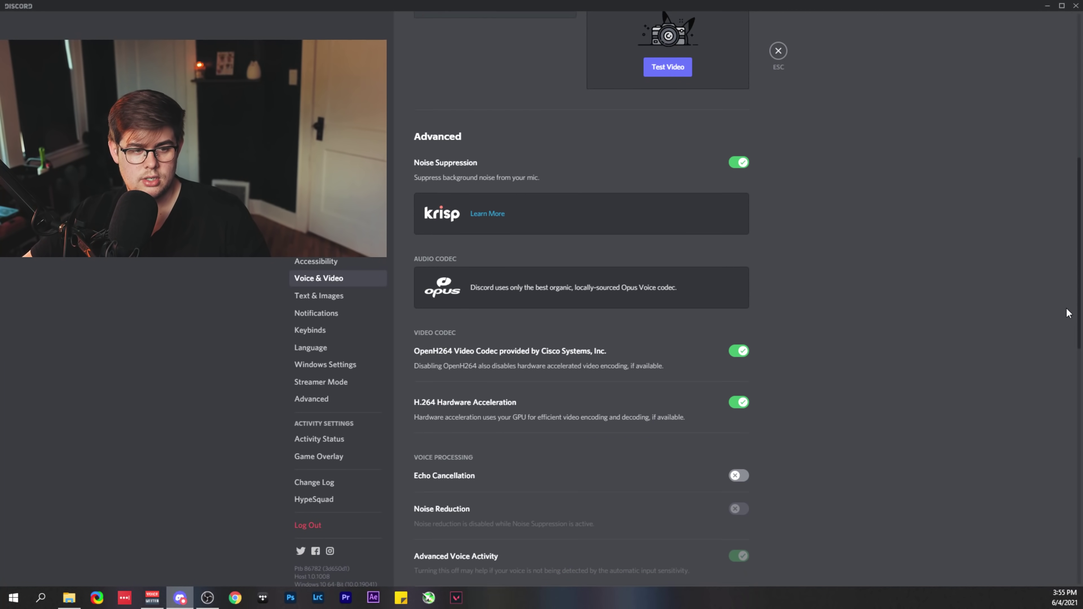
scroll(1068, 316, down, 3)
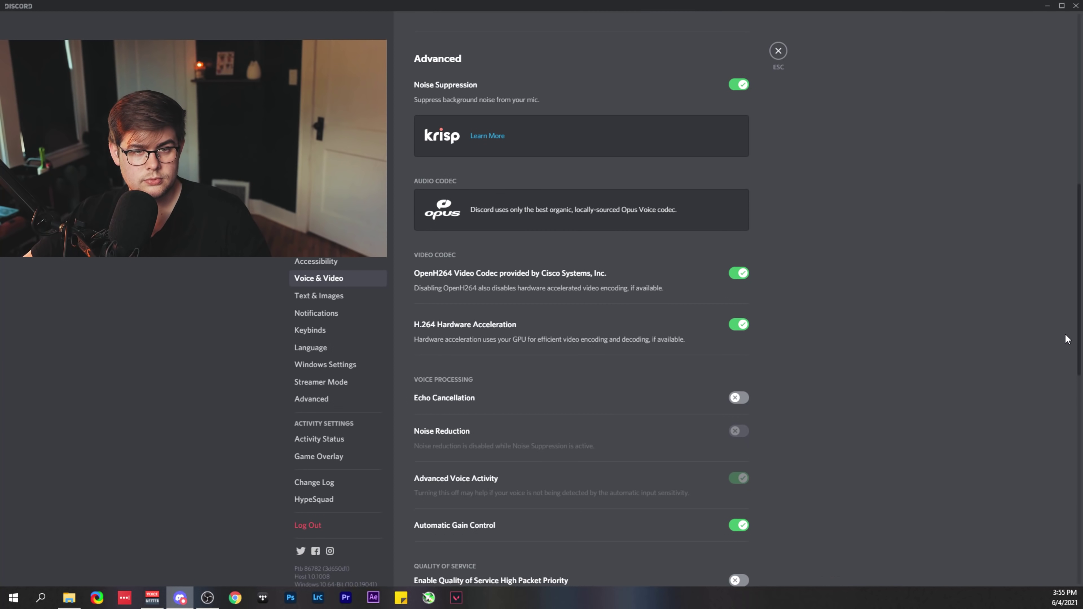
scroll(1066, 354, down, 5)
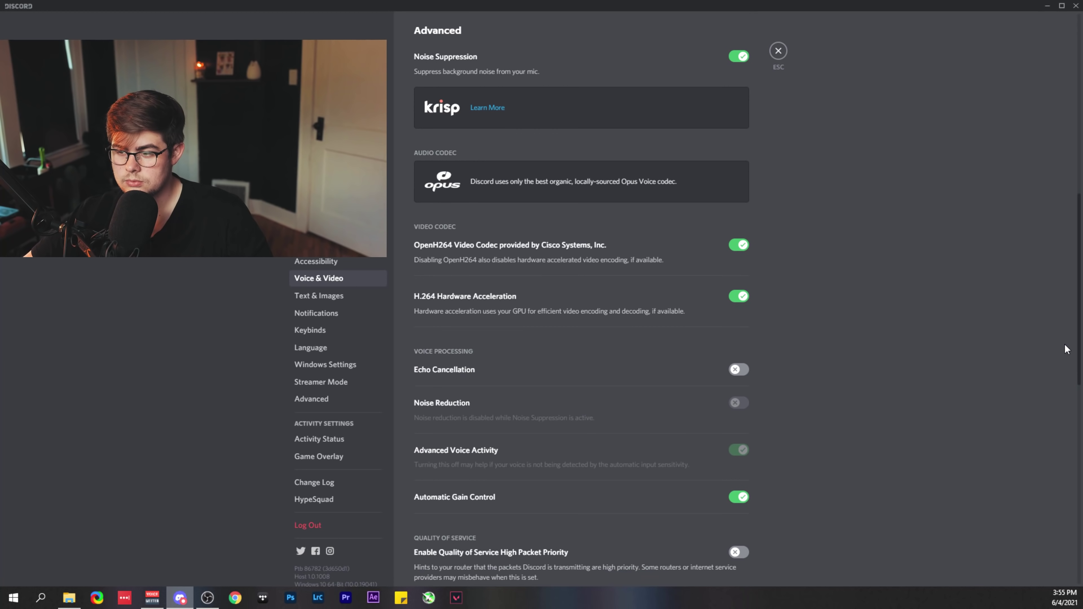
scroll(1062, 389, down, 4)
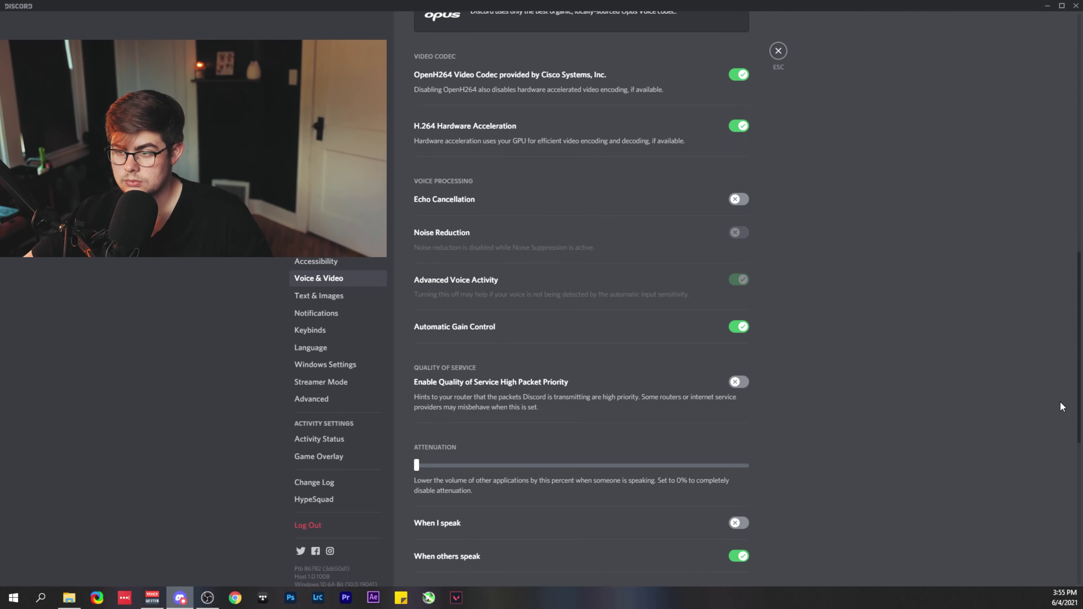
scroll(1049, 439, down, 5)
scroll(1031, 489, down, 4)
scroll(1013, 538, down, 1)
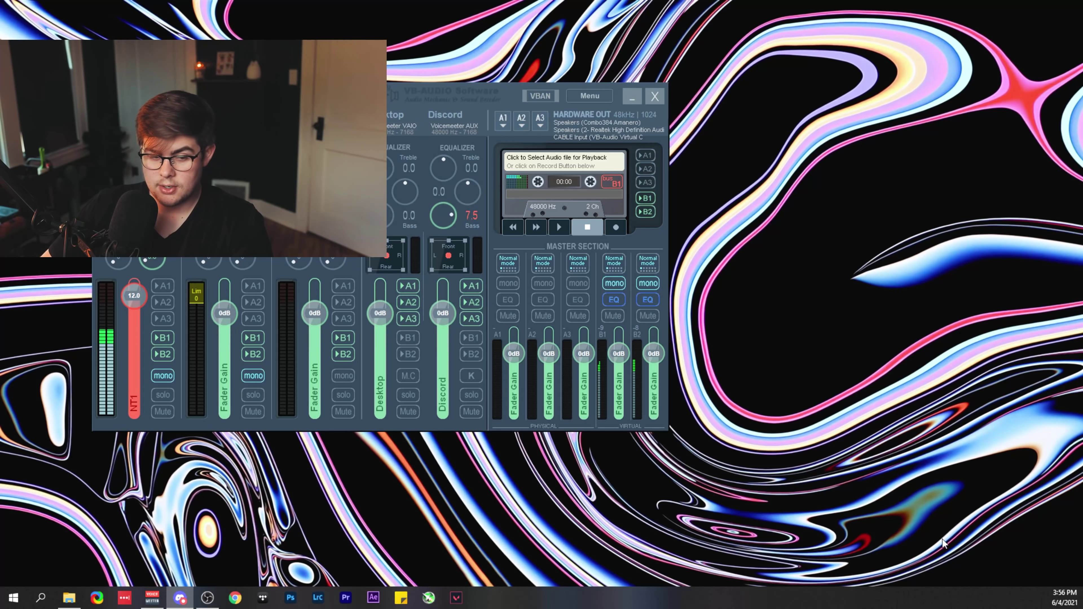
Search 'task manager' from Start and run Task Manager as administrator.
click(40, 598)
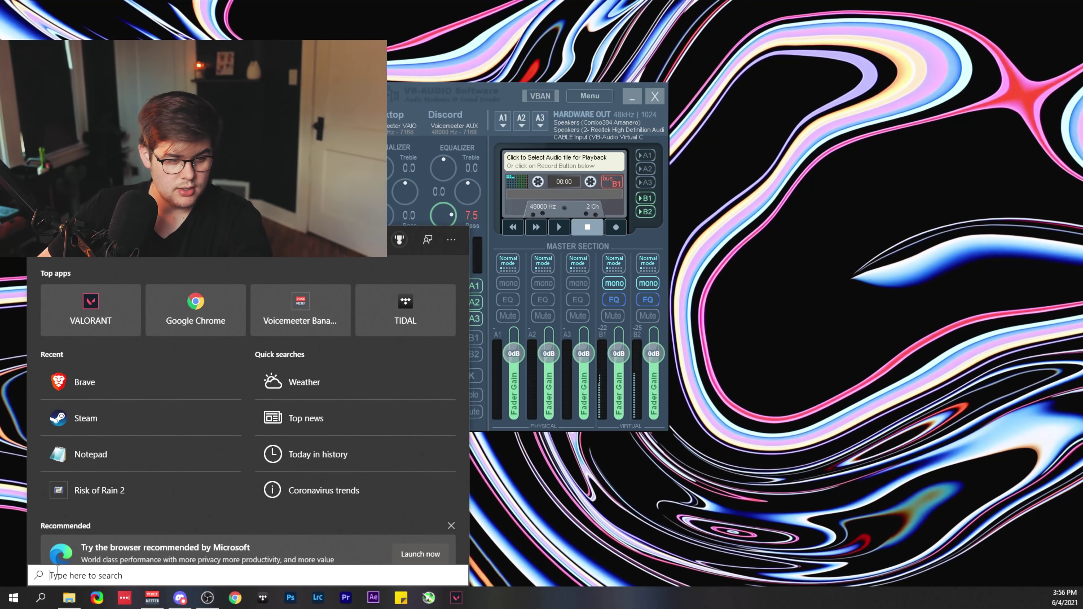
text(task manag)
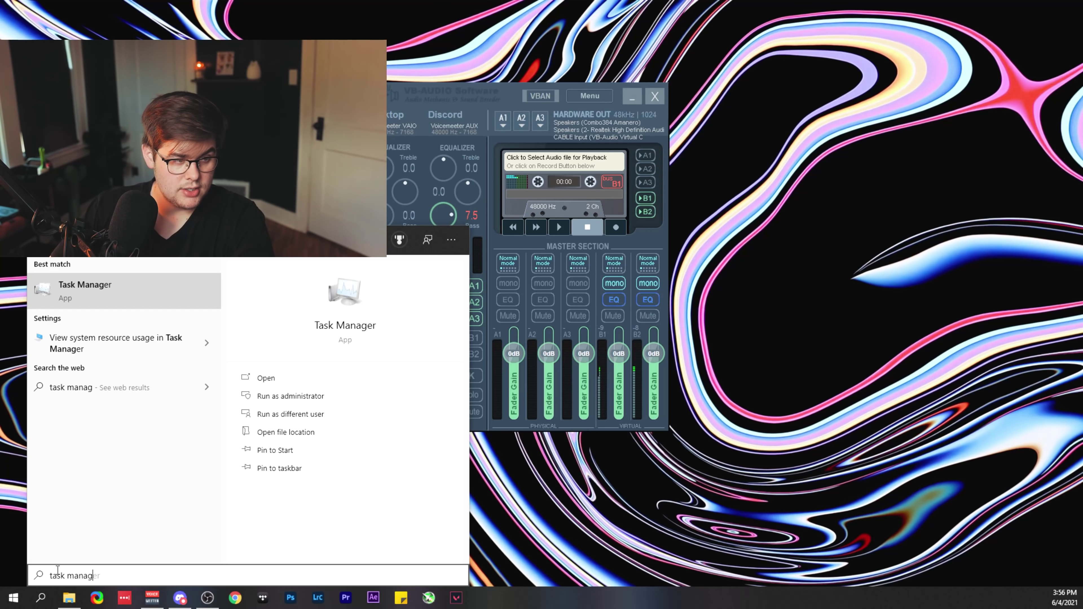
text(er)
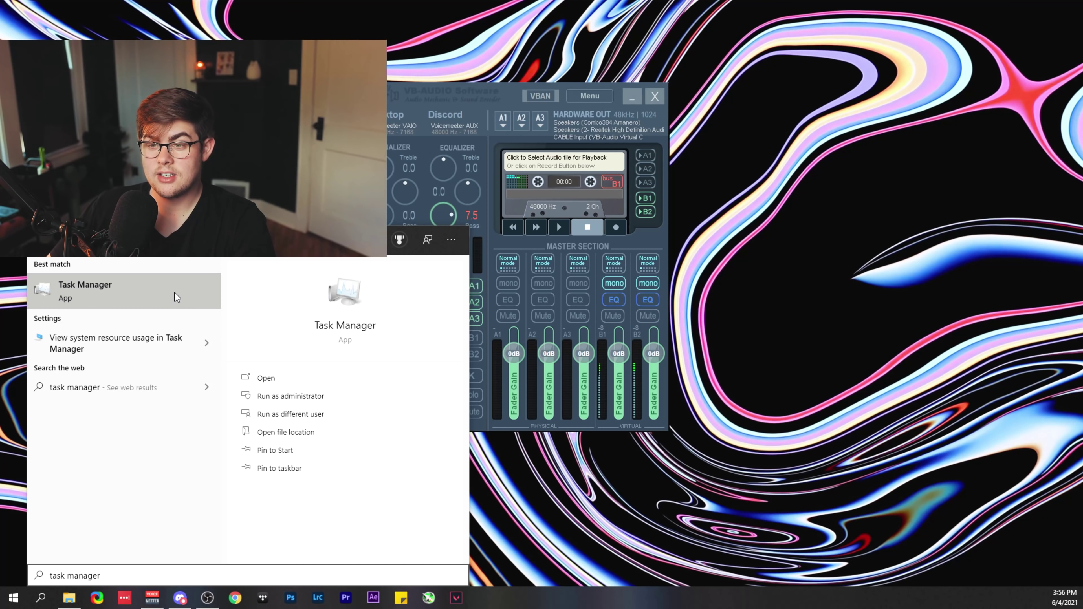
right_click(142, 292)
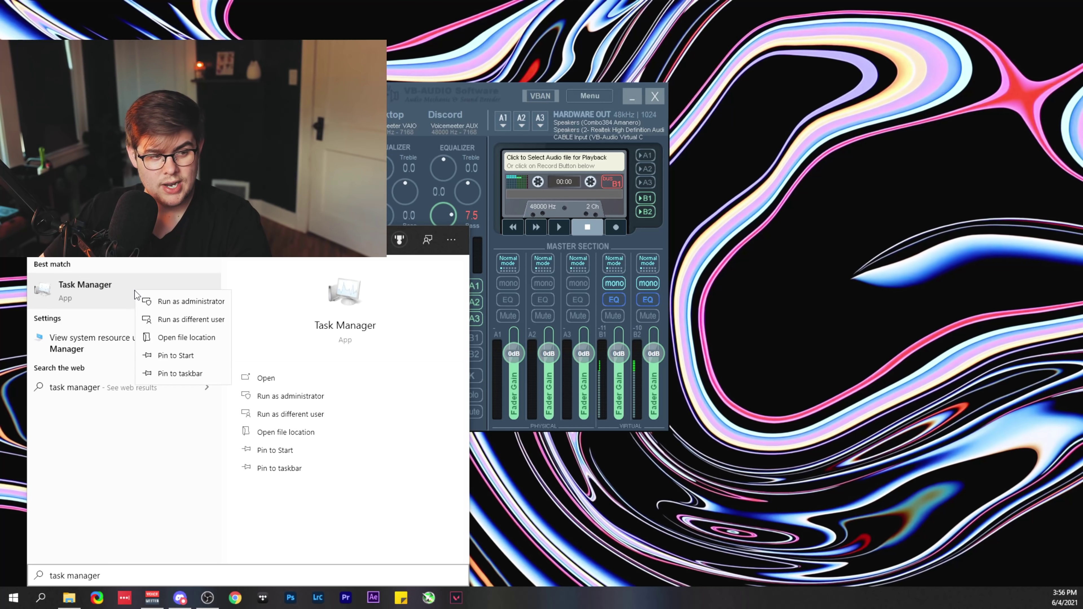
click(164, 301)
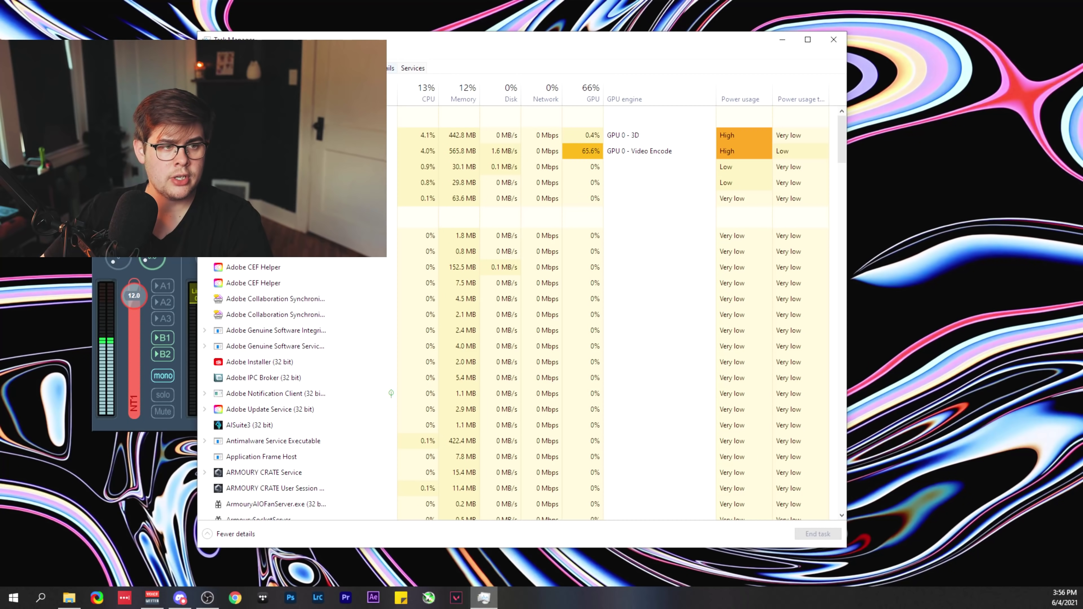
On Task Manager's Details tab, bring up the Set priority options for audiodg.exe.
click(377, 68)
drag(416, 46, 623, 58)
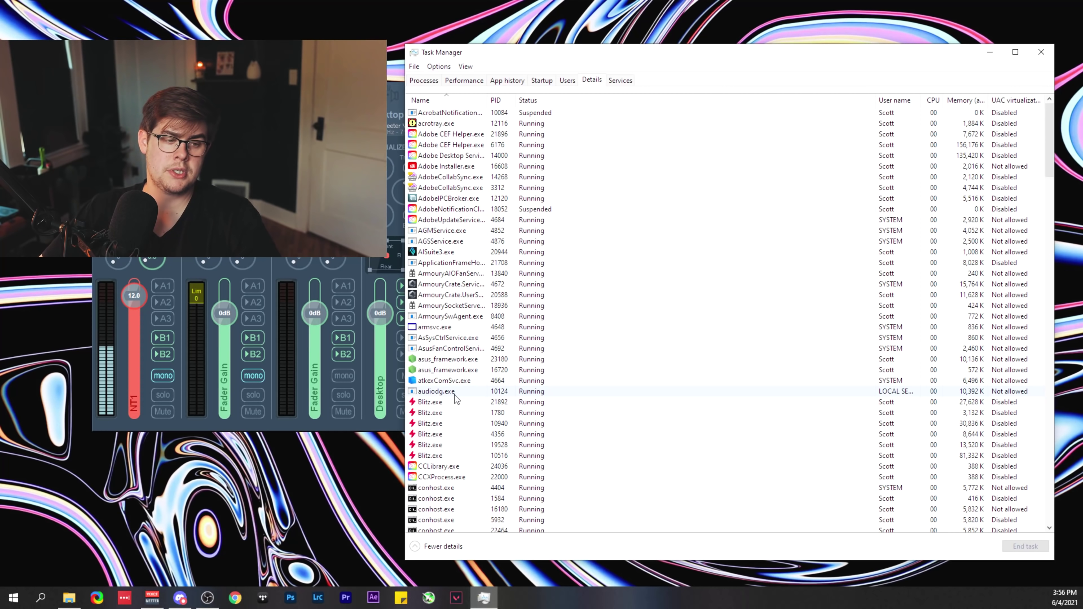
right_click(455, 394)
right_click(447, 396)
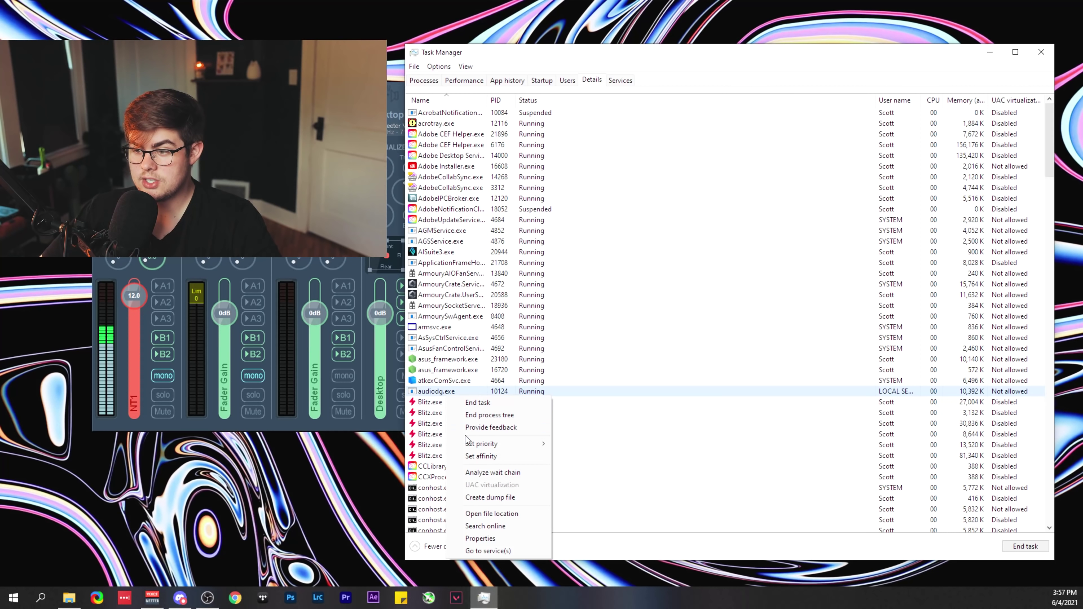
mouse_move(477, 445)
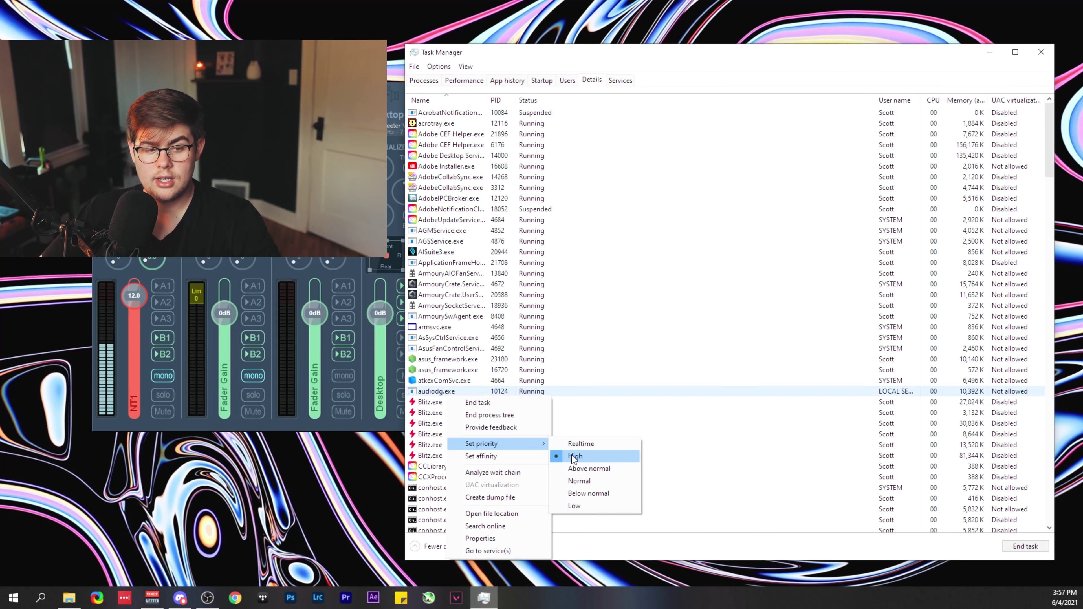
Open the Processor affinity dialog for audiodg.exe, leaving only CPU 2 allowed.
click(481, 456)
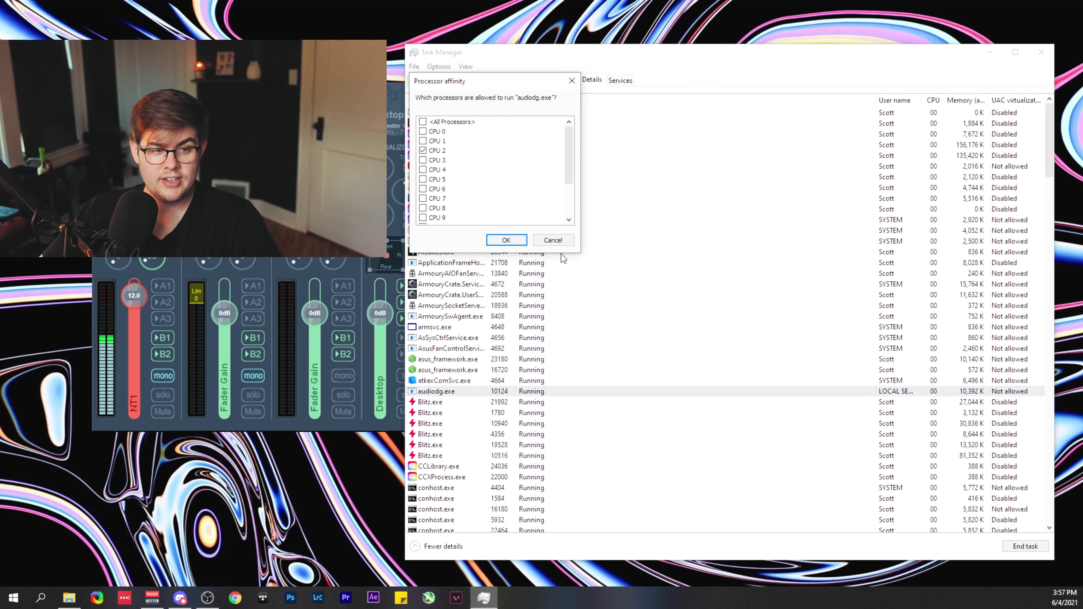
drag(507, 84, 724, 148)
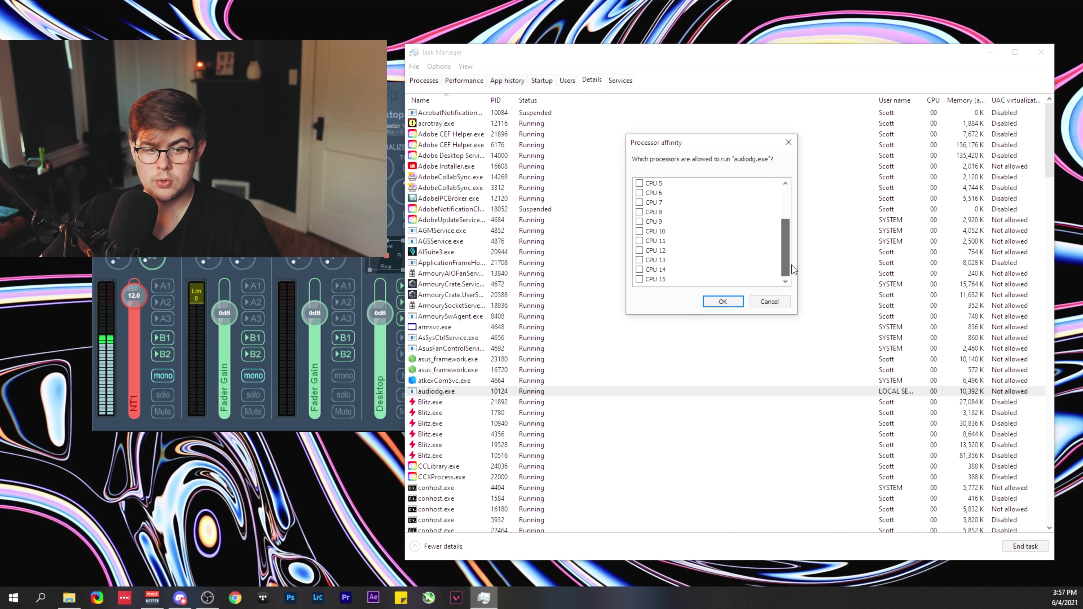
drag(791, 266, 790, 183)
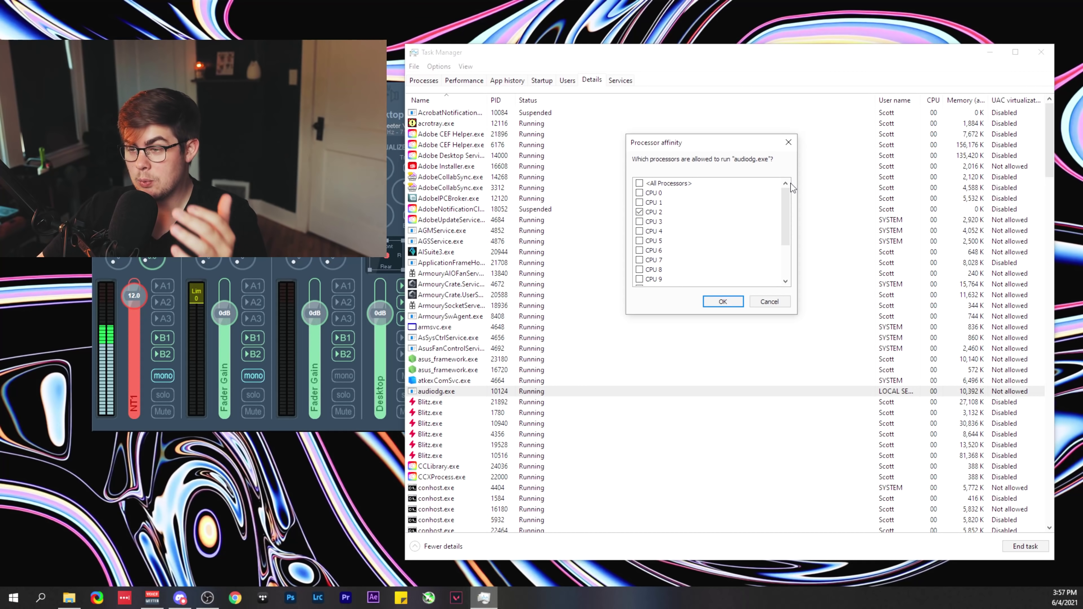